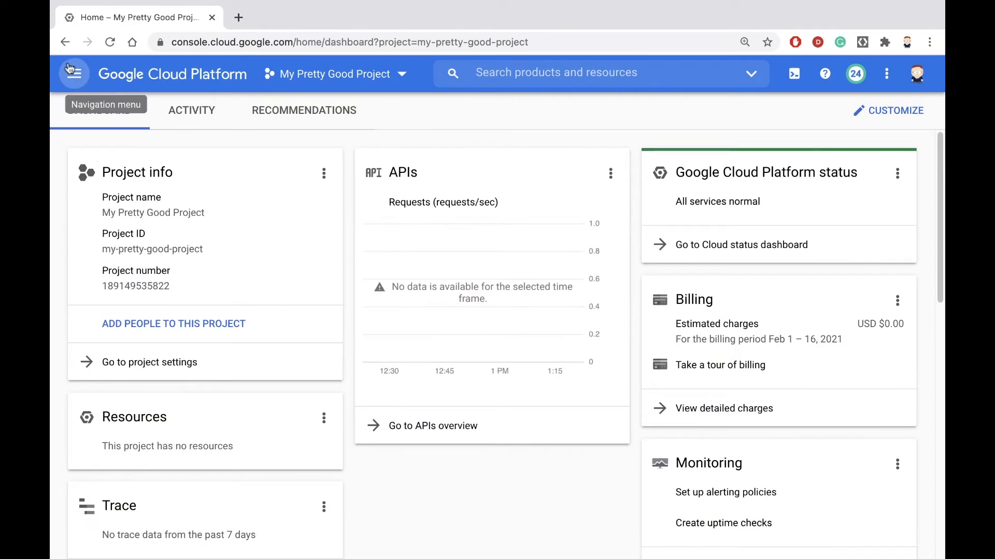
# - Open the project's VPC networks list and collapse the subnets of the default network
pyautogui.click(74, 74)
pyautogui.moveTo(112, 357)
pyautogui.scroll(-10, 111, 355)
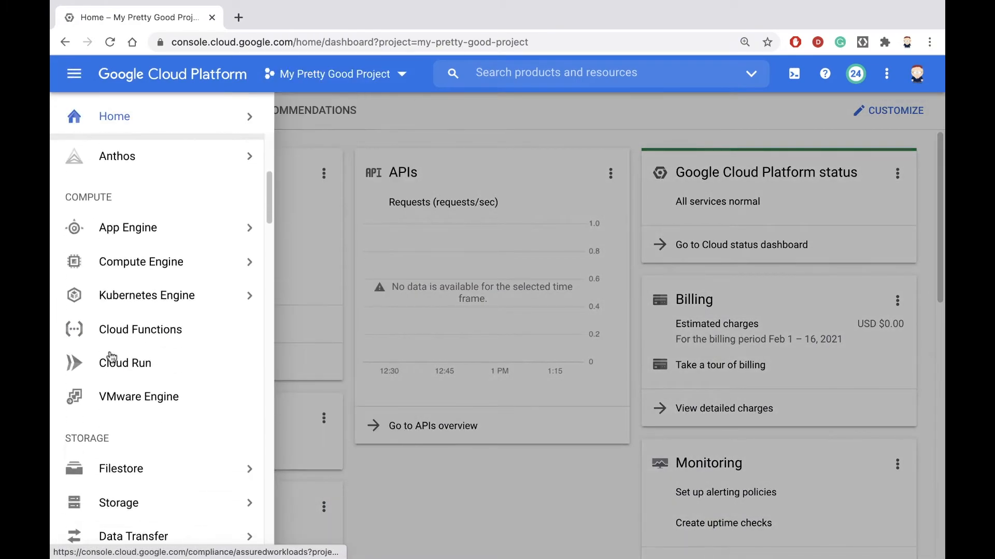
pyautogui.scroll(-3, 110, 352)
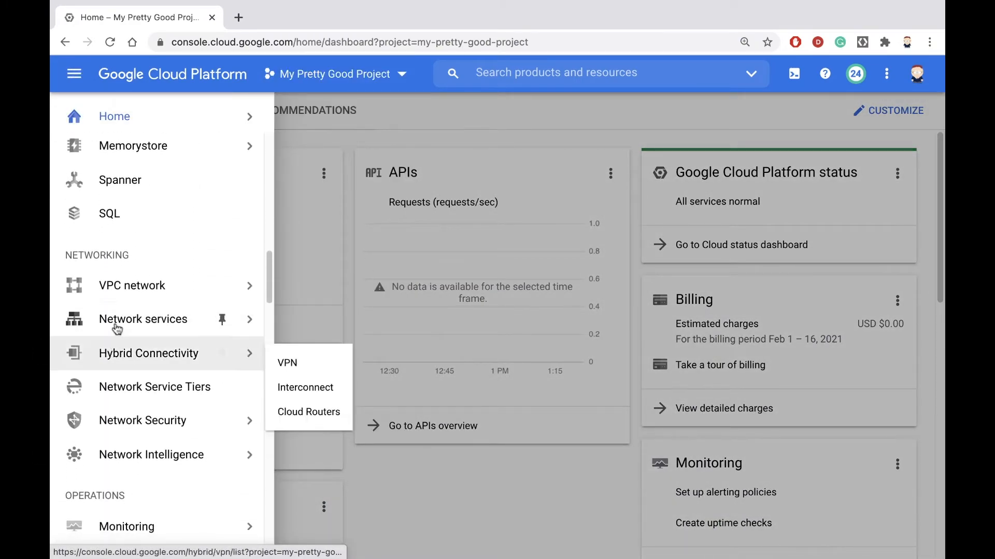
pyautogui.click(134, 285)
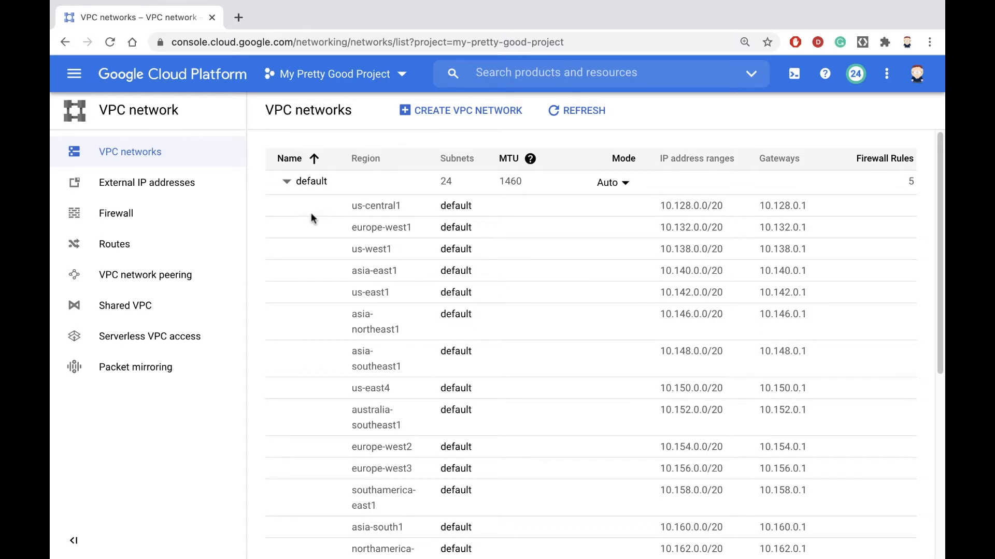
pyautogui.click(286, 182)
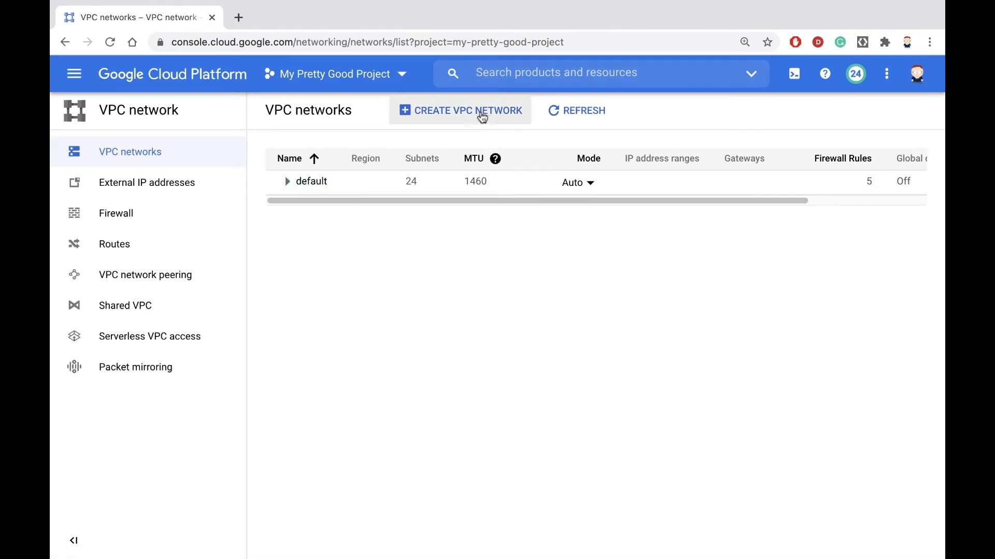
# - Start a new VPC network and name it dougnet
pyautogui.click(473, 113)
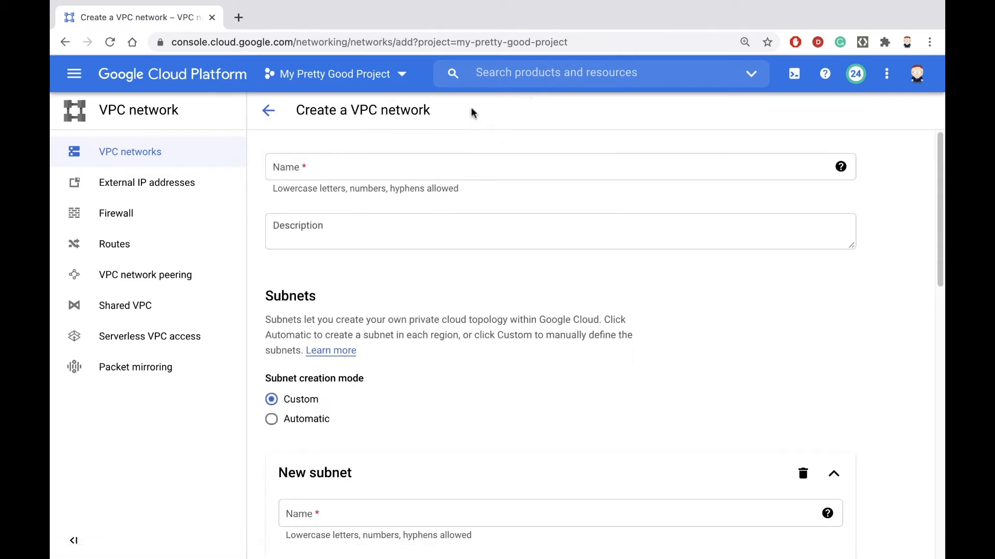
pyautogui.click(378, 173)
pyautogui.write('dougnet')
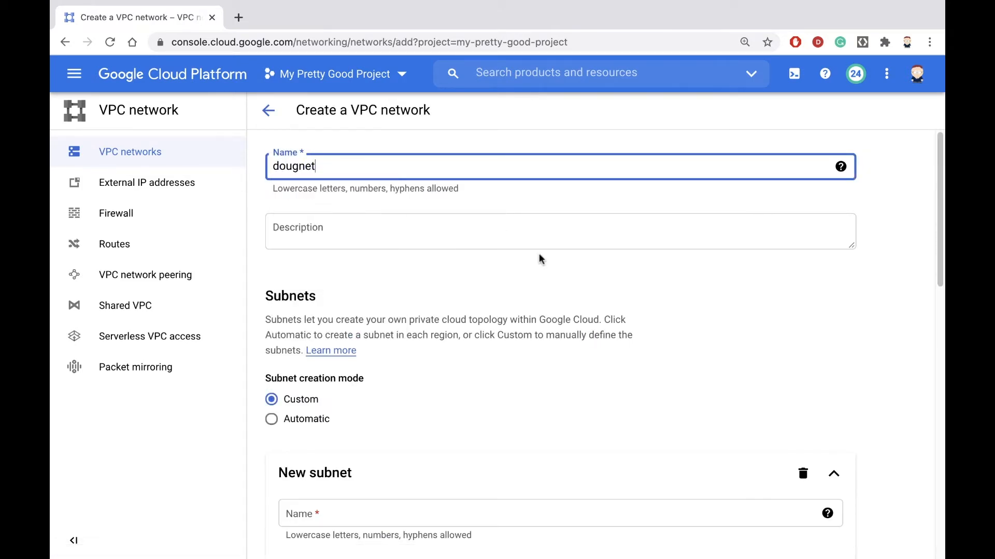
# - Name the network's first custom subnet virginia and assign it to the us-east4 region
pyautogui.scroll(-4, 539, 259)
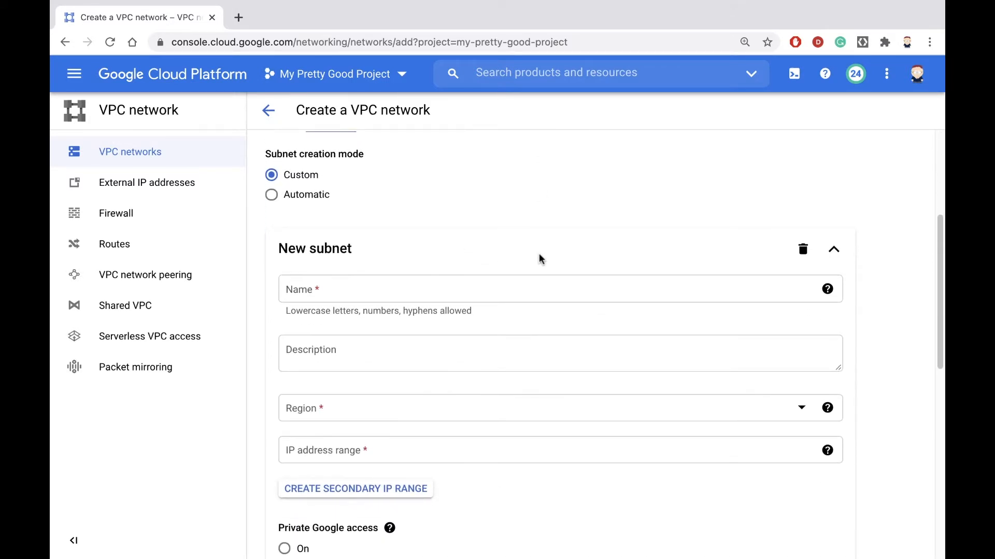
pyautogui.scroll(-1, 538, 255)
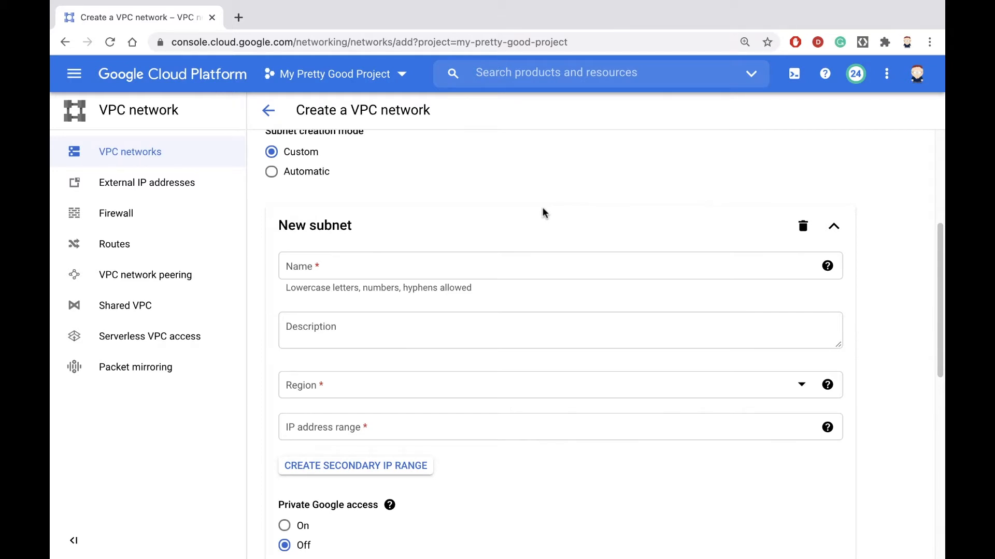
pyautogui.scroll(-2, 458, 208)
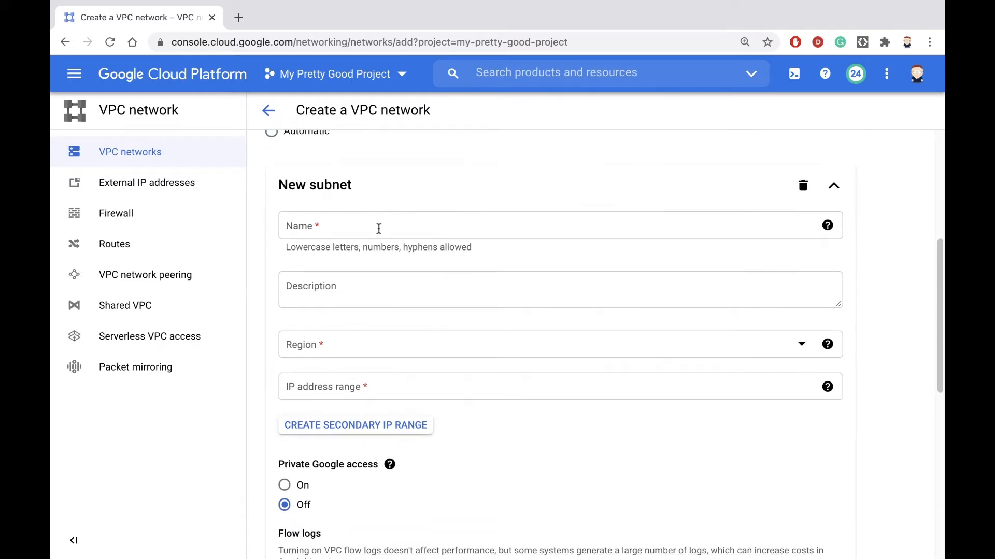
pyautogui.click(379, 228)
pyautogui.write('virg')
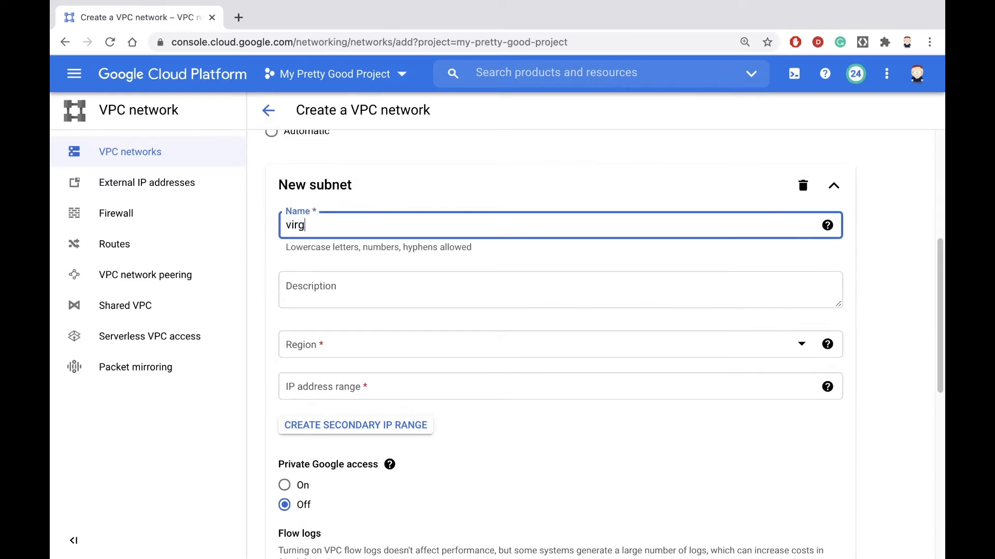
pyautogui.write('inia')
pyautogui.scroll(-3, 451, 259)
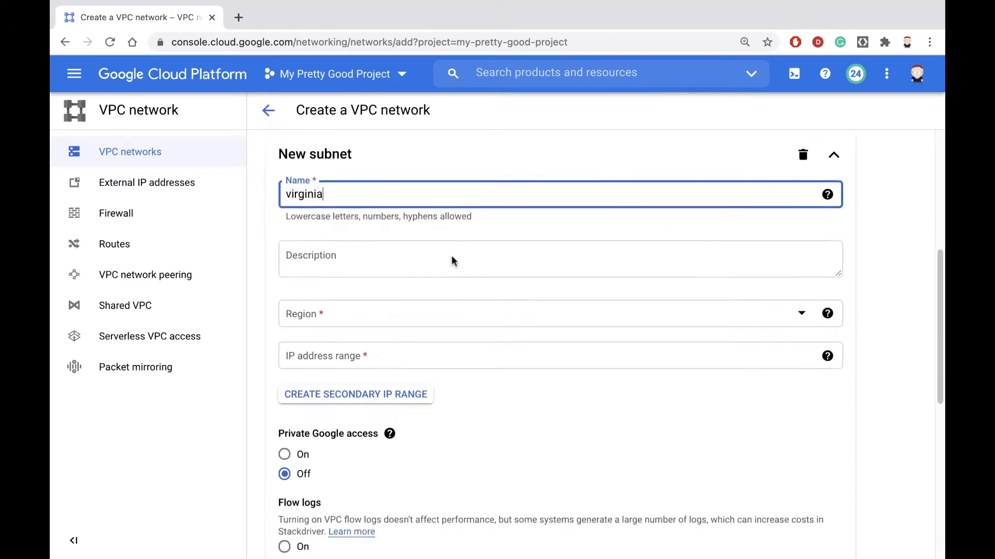
pyautogui.click(344, 267)
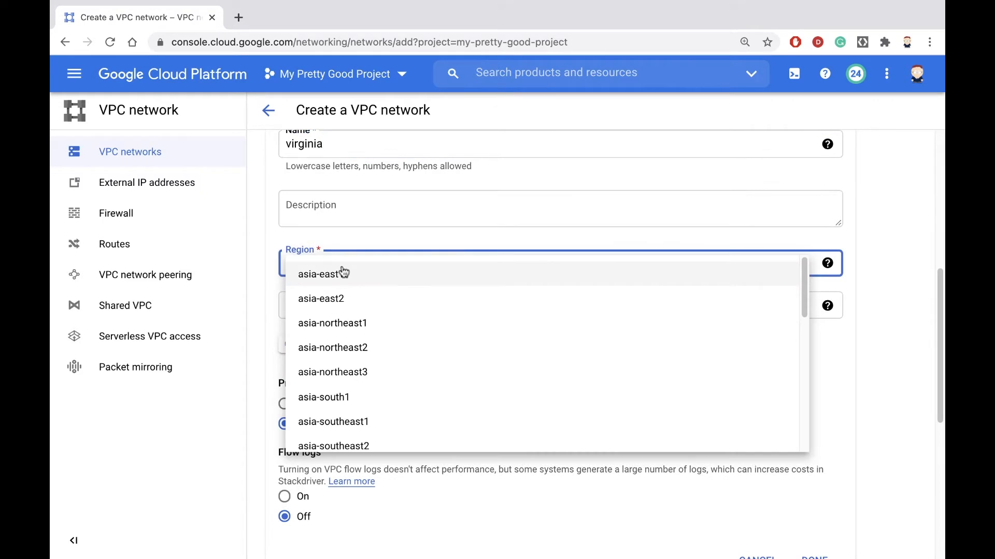
pyautogui.scroll(-7, 382, 340)
pyautogui.scroll(-1, 358, 342)
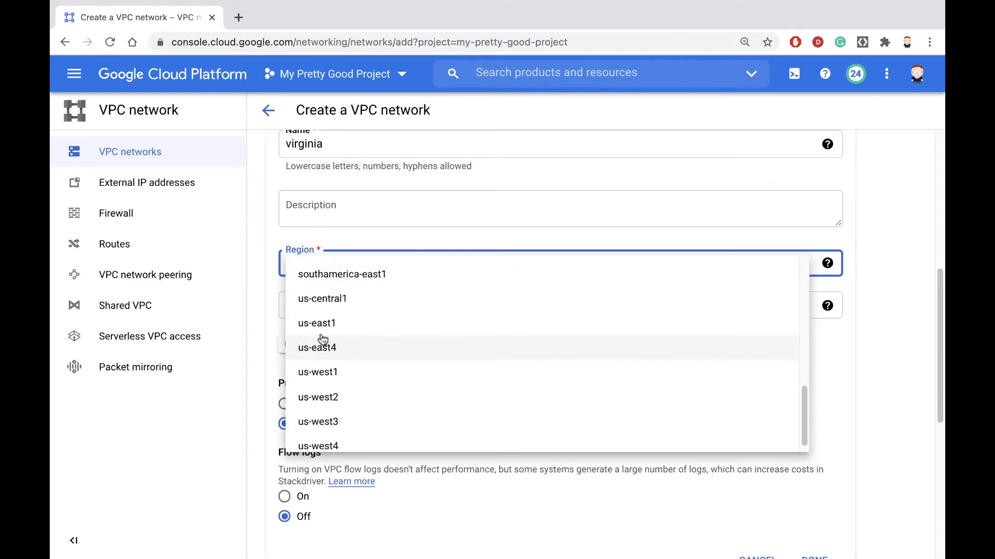
pyautogui.click(323, 345)
pyautogui.scroll(-1, 524, 337)
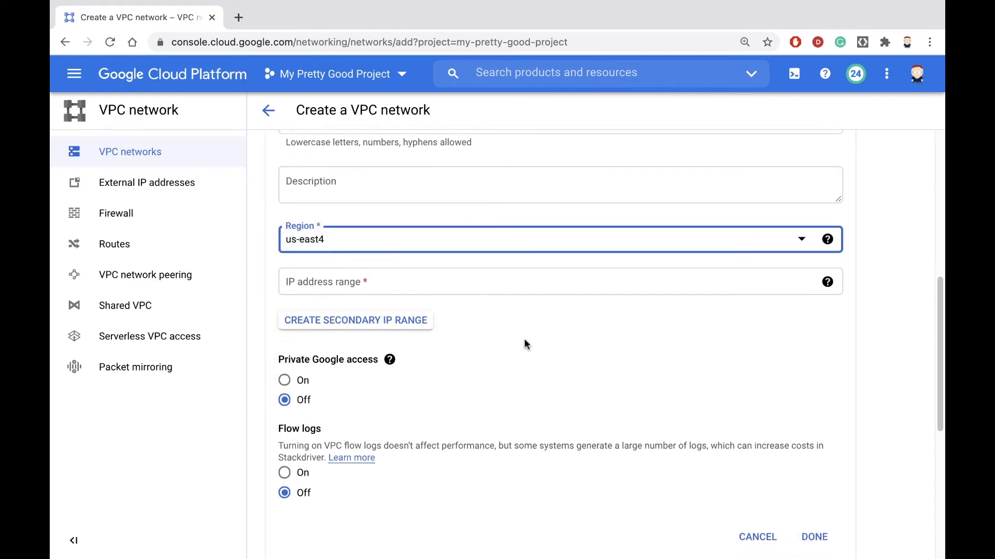
pyautogui.click(334, 281)
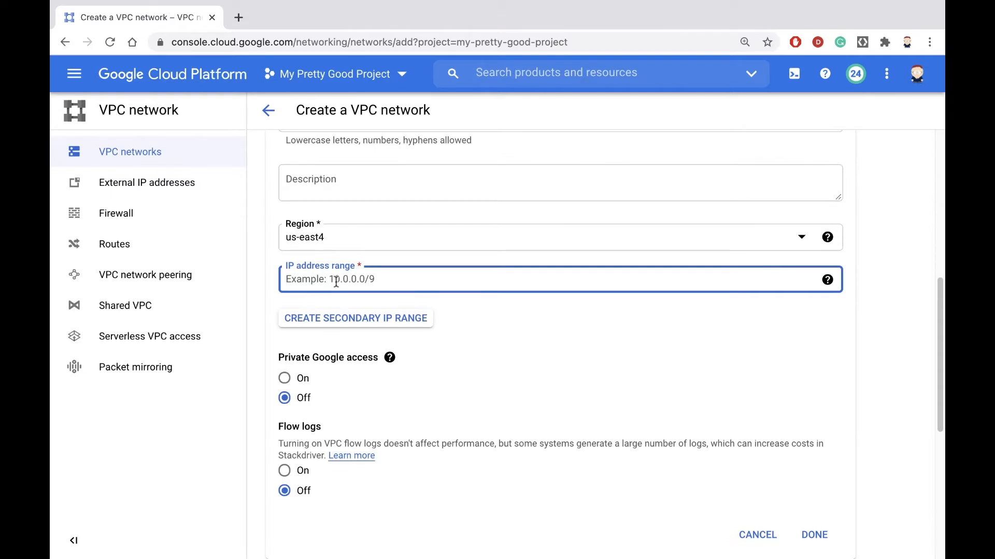
pyautogui.write('10')
pyautogui.write('9')
pyautogui.write('2.168')
pyautogui.press('BackSpace')
pyautogui.press('BackSpace')
pyautogui.press('BackSpace')
pyautogui.press('BackSpace')
pyautogui.press('BackSpace')
pyautogui.press('BackSpace')
pyautogui.press('BackSpace')
# - Set the virginia subnet's IP address range to 10.1.1.0/24 and finish the subnet
pyautogui.write('10.1.1.0/24')
pyautogui.moveTo(287, 280); pyautogui.dragTo(313, 280)
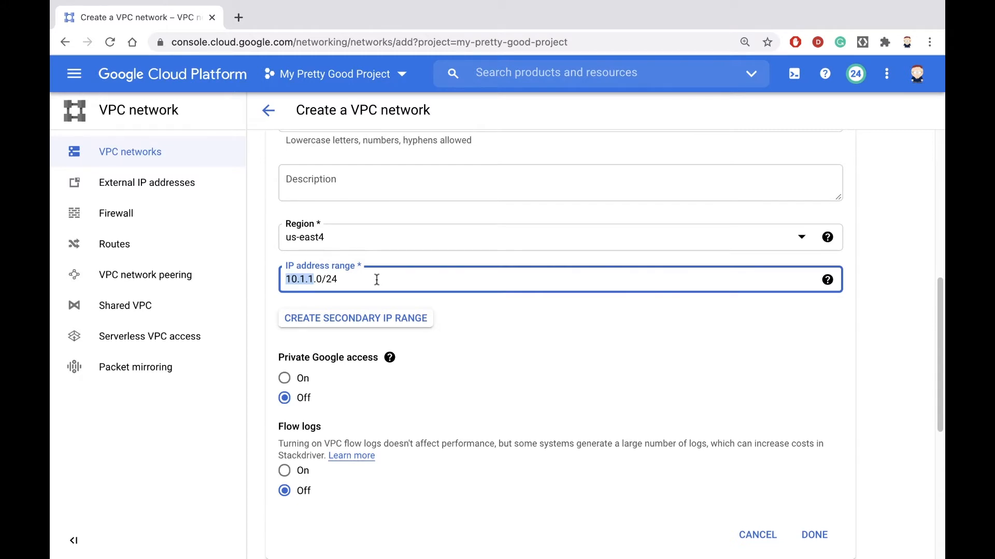
pyautogui.click(318, 280)
pyautogui.moveTo(320, 280); pyautogui.dragTo(323, 280)
pyautogui.scroll(-4, 465, 320)
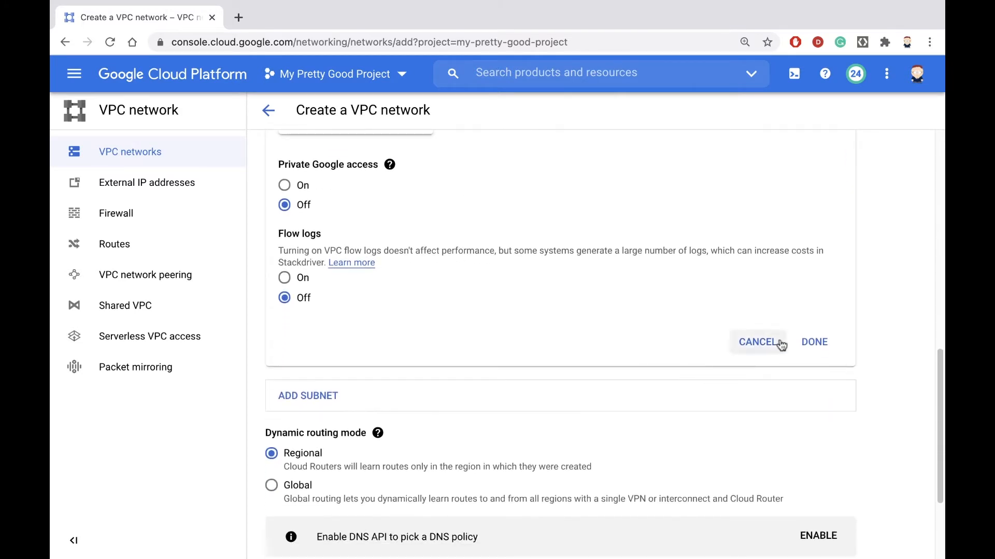
pyautogui.click(820, 339)
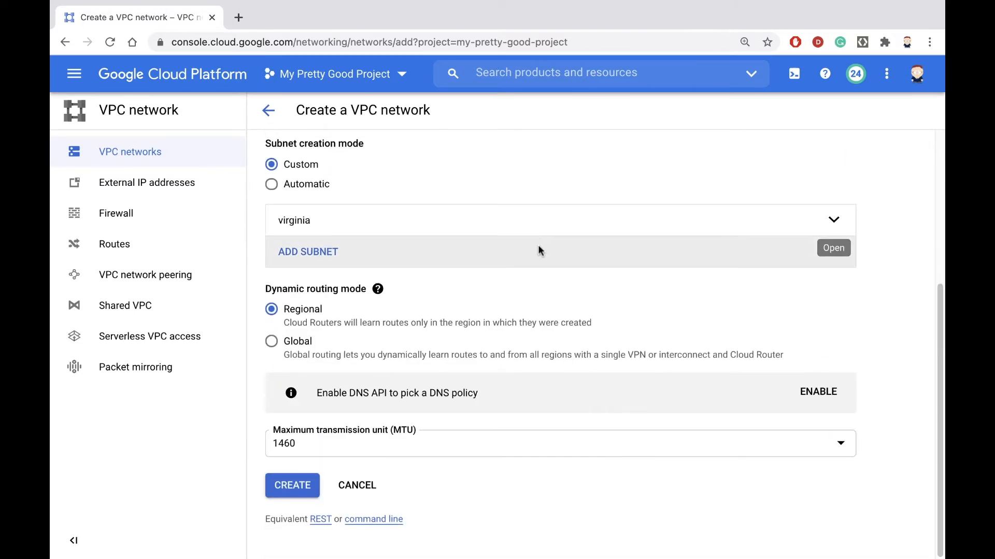
# - Add a second subnet named iowa and assign it to the us-central1 region
pyautogui.click(305, 251)
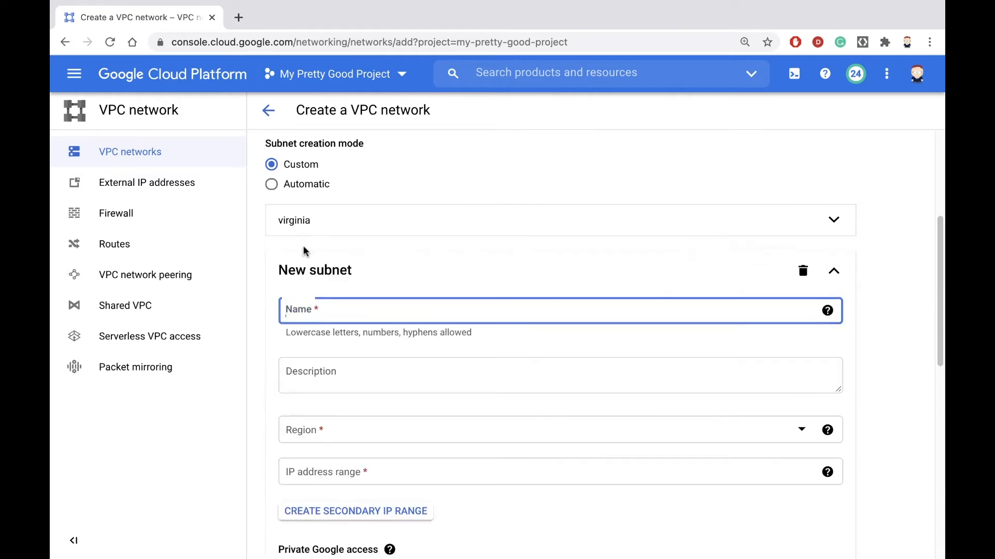
pyautogui.scroll(-1, 391, 280)
pyautogui.click(354, 267)
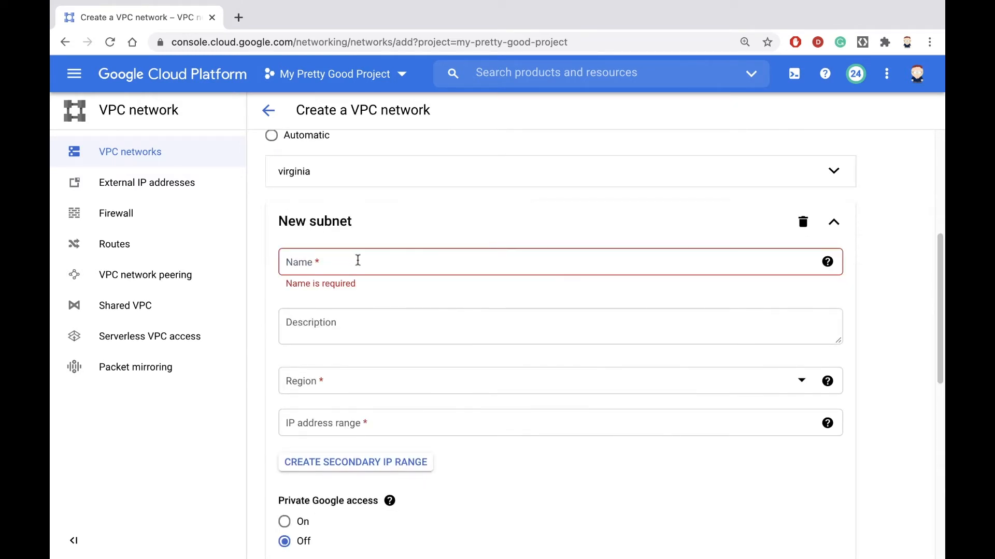
pyautogui.click(353, 269)
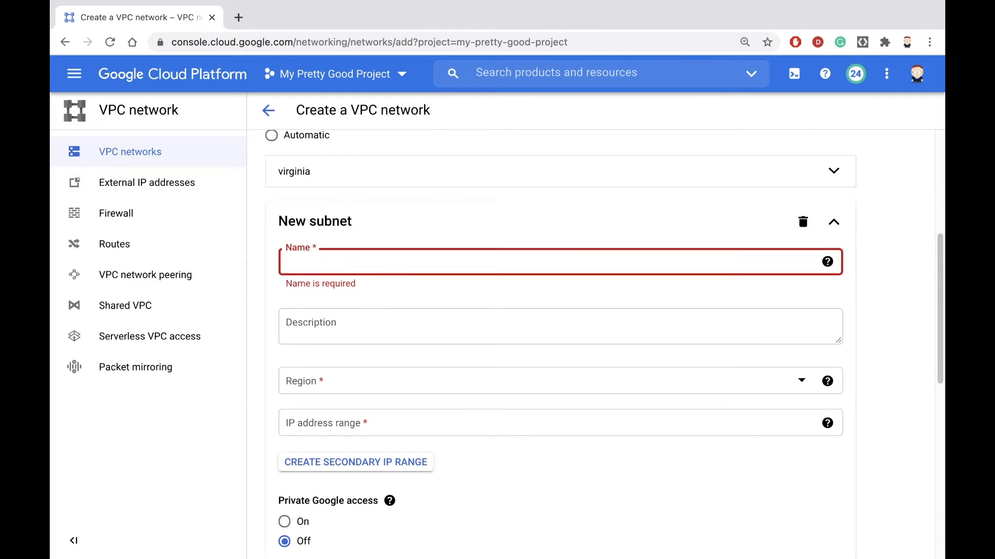
pyautogui.write('iowa')
pyautogui.scroll(-2, 423, 317)
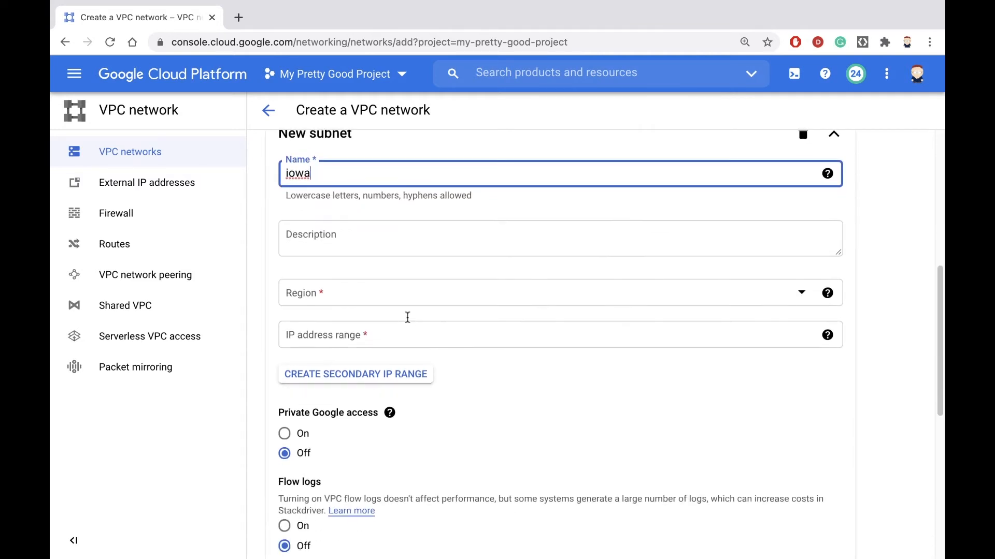
pyautogui.click(356, 296)
pyautogui.scroll(-7, 397, 388)
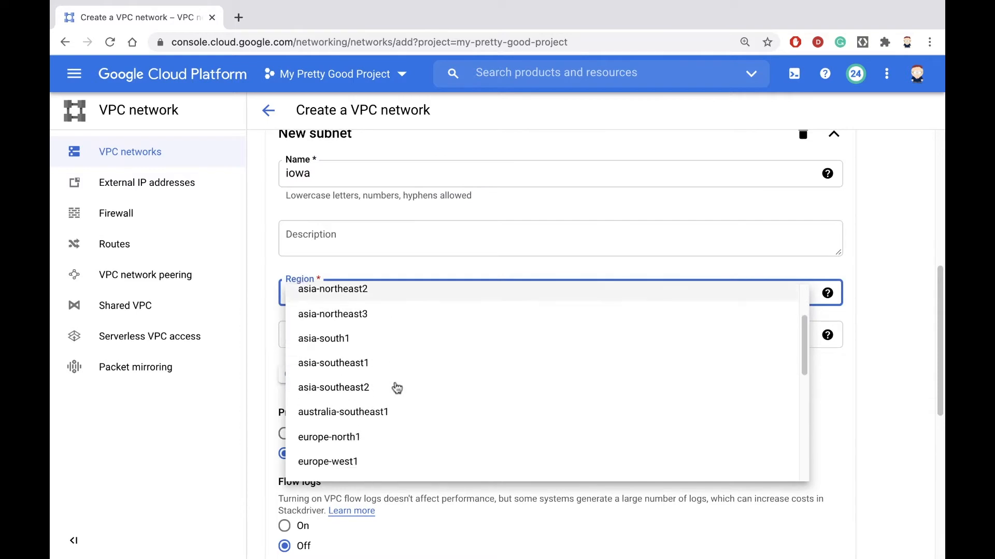
pyautogui.click(348, 366)
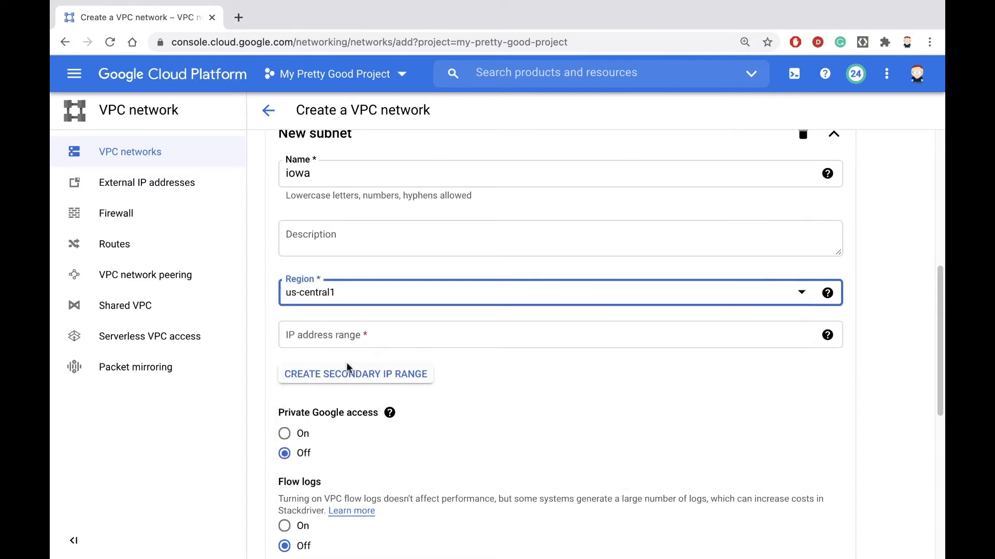
# - Set the iowa subnet's IP address range to 10.1.2.0/24 and finish the subnet
pyautogui.scroll(-1, 346, 371)
pyautogui.click(322, 308)
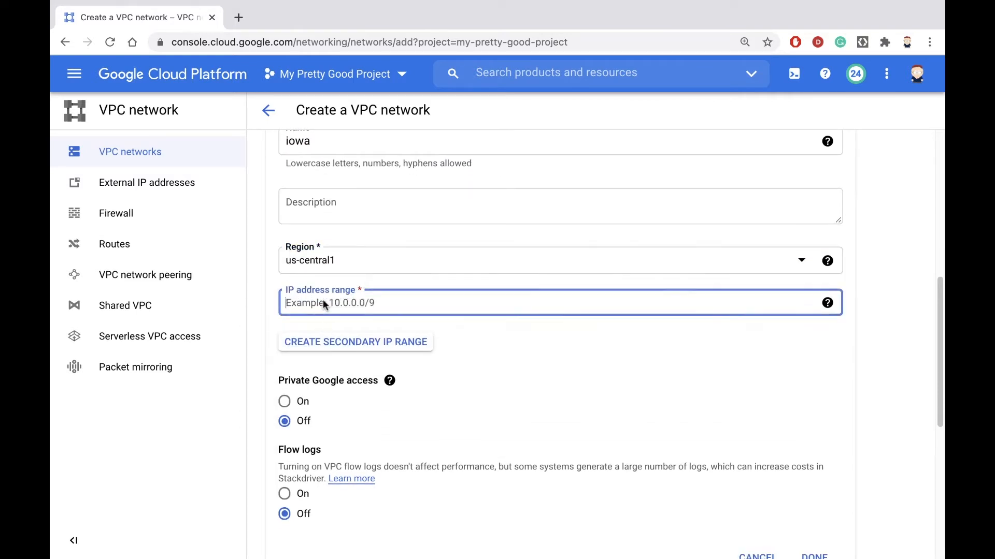
pyautogui.write('10')
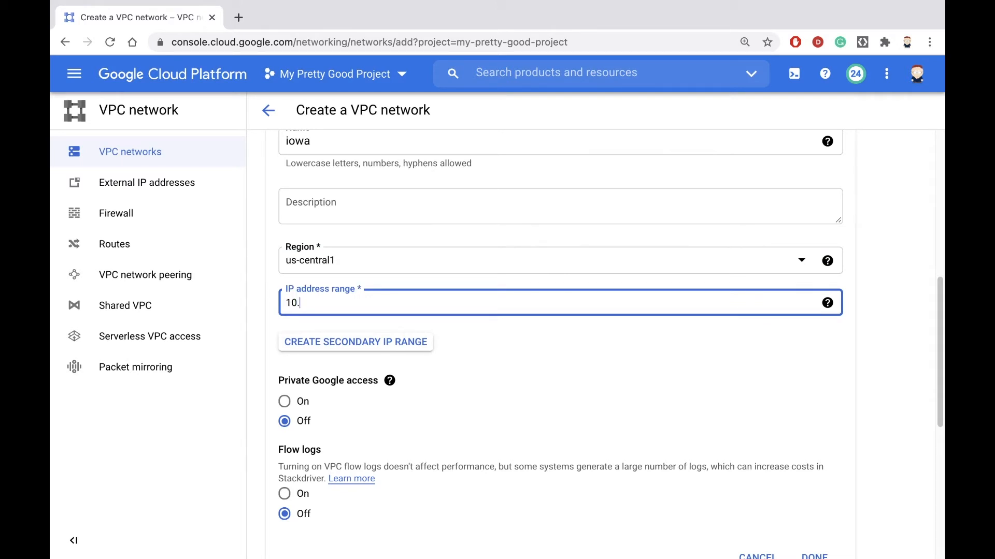
pyautogui.write('.1.2.0/24')
pyautogui.scroll(-5, 445, 367)
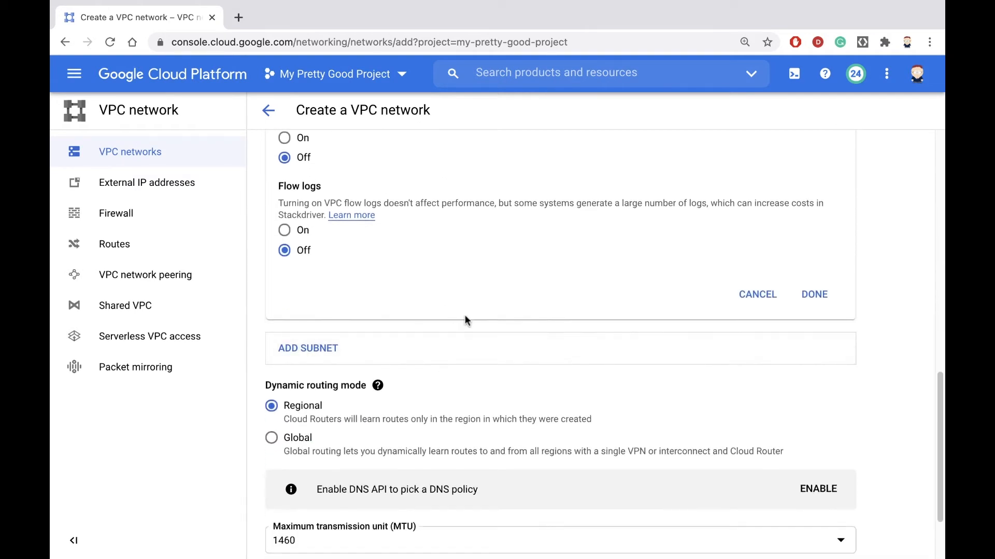
pyautogui.click(803, 297)
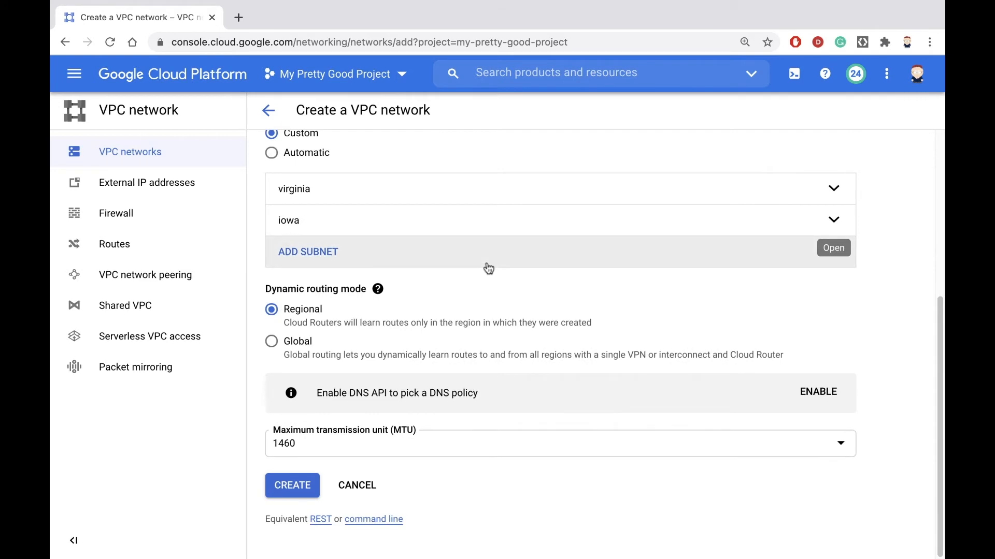
# - Create the dougnet network and collapse the default network's subnets in the VPC networks list
pyautogui.click(296, 487)
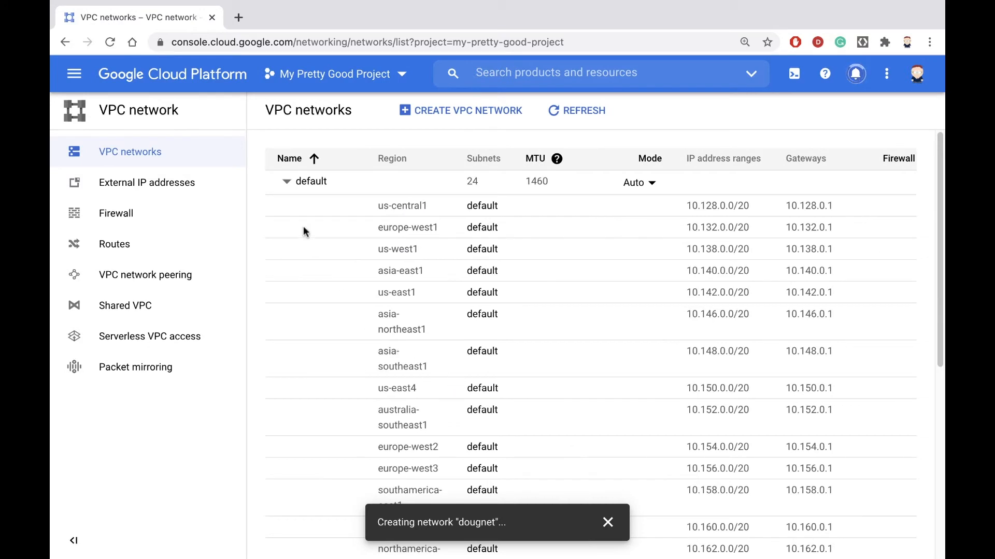
pyautogui.click(288, 184)
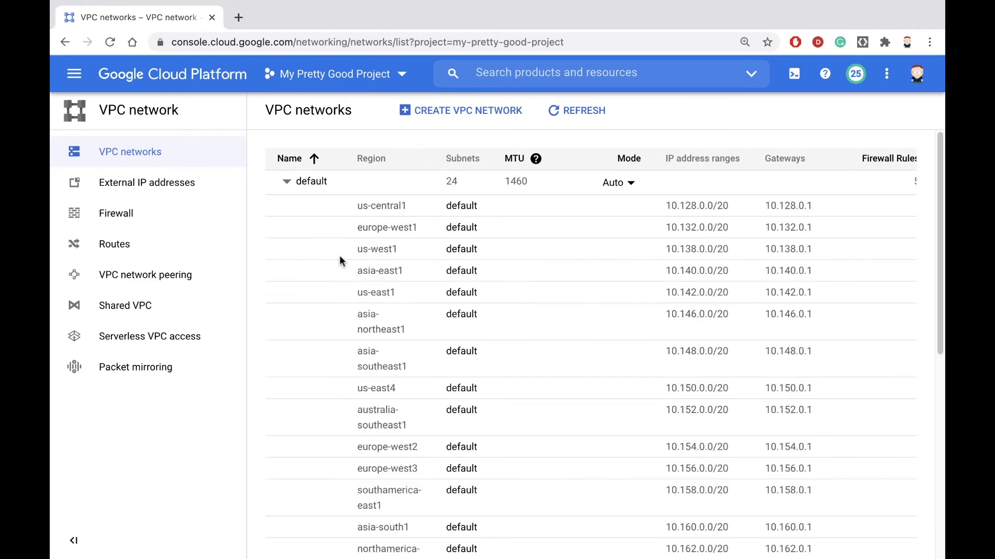
pyautogui.click(286, 182)
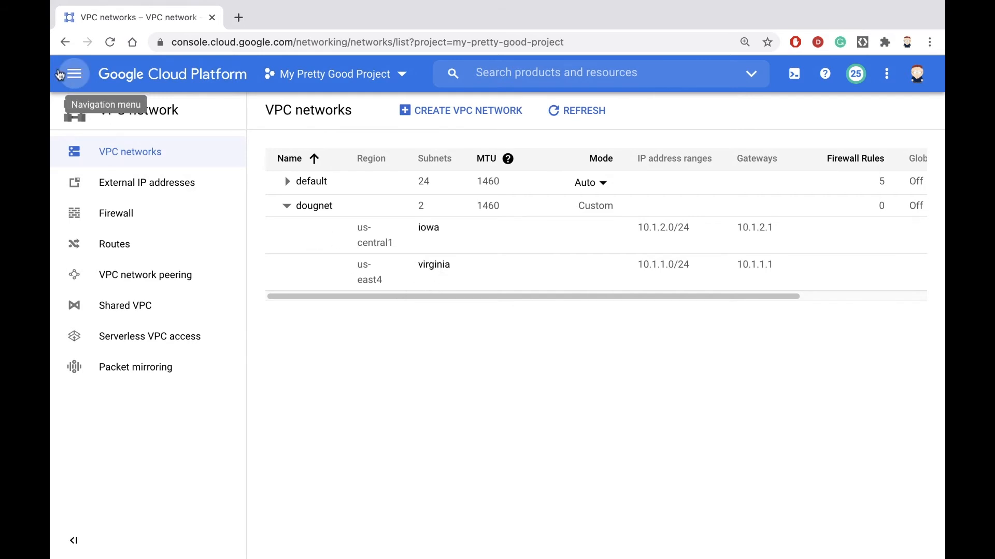
# - Start creating a new VM instance in Compute Engine and name it webserver
pyautogui.click(68, 79)
pyautogui.scroll(-4, 94, 223)
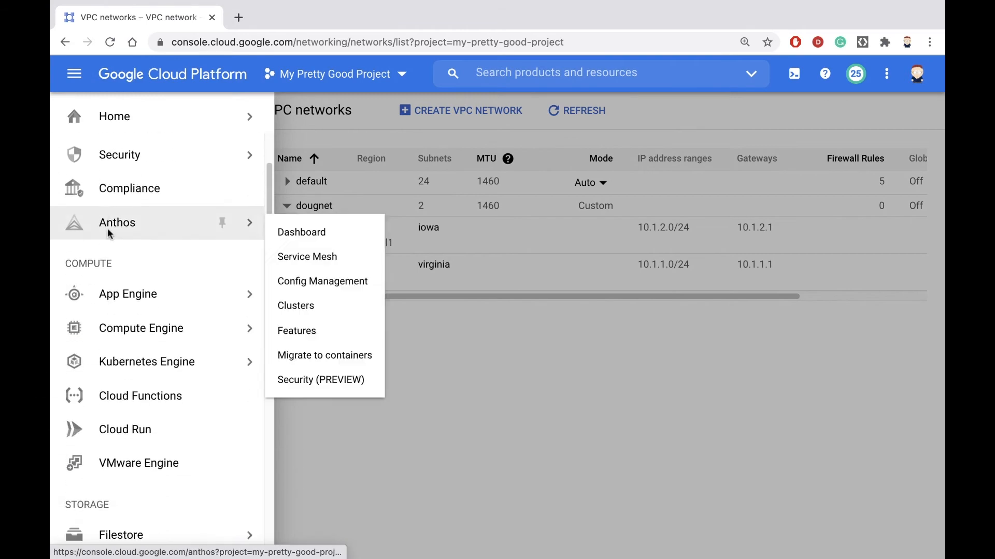
pyautogui.click(142, 326)
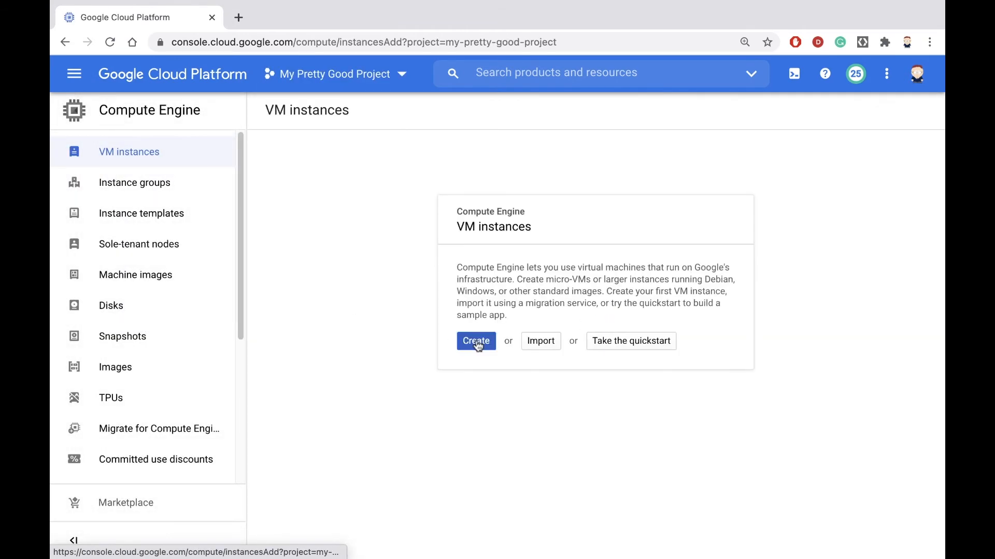
pyautogui.click(475, 340)
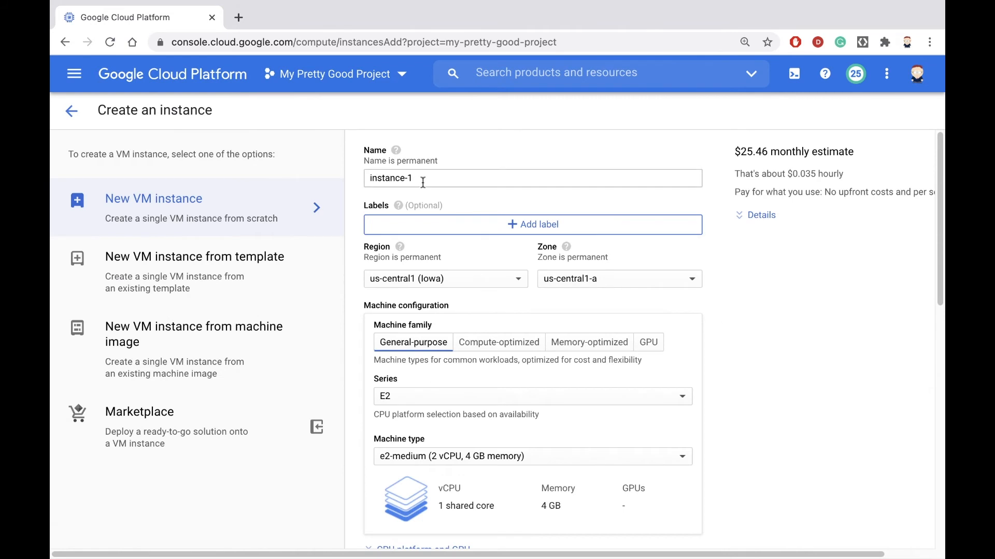
pyautogui.moveTo(422, 181); pyautogui.dragTo(365, 176)
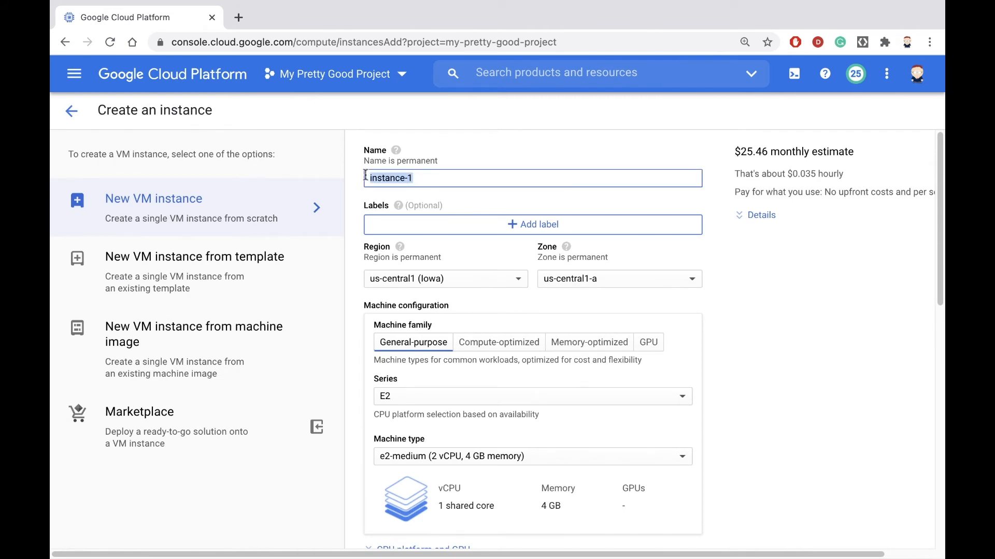
pyautogui.write('webserb')
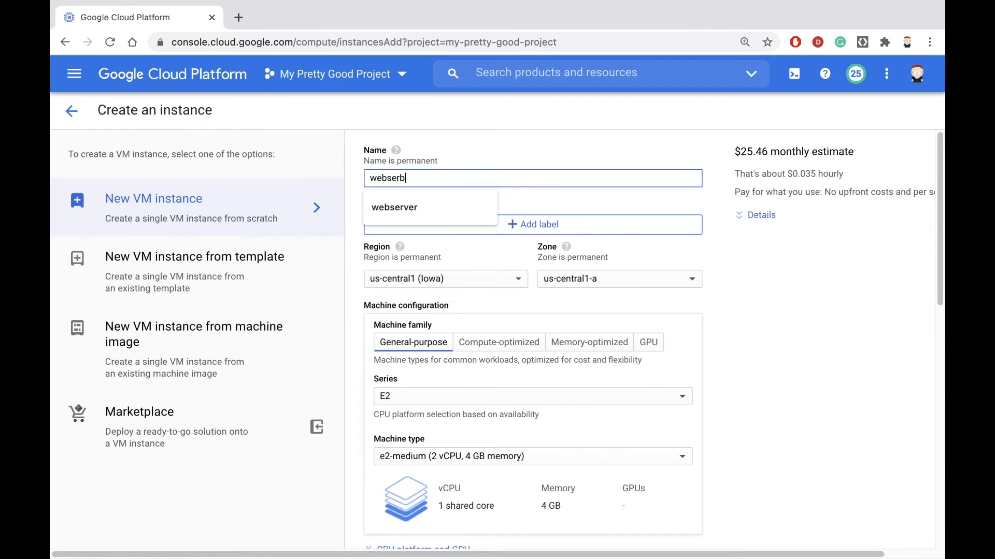
pyautogui.press('BackSpace')
pyautogui.write('ver')
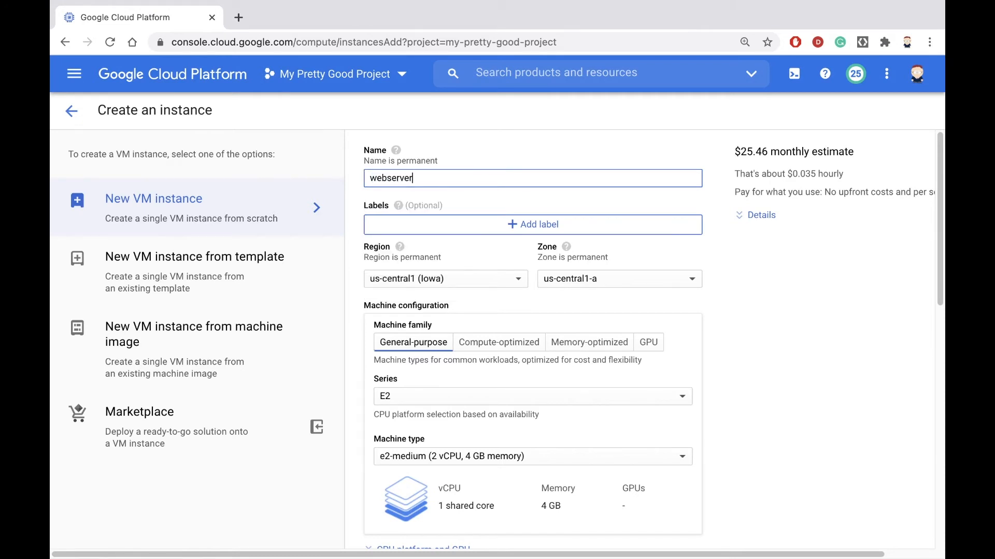
# - Set the webserver instance's region to us-east4 (Northern Virginia) and its zone to us-east4-a
pyautogui.click(492, 280)
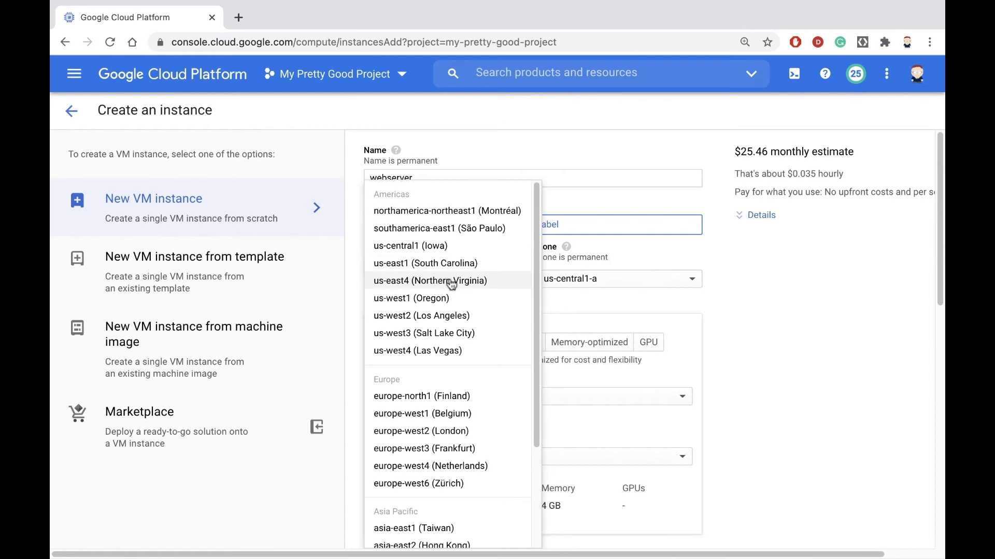
pyautogui.click(452, 283)
pyautogui.click(580, 284)
pyautogui.click(582, 317)
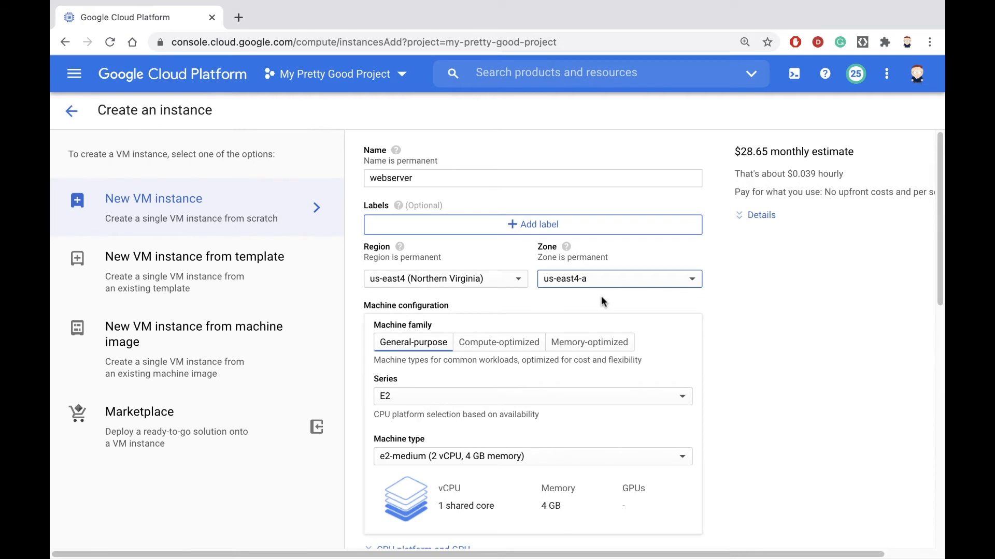
# - Switch the instance's default network interface to the dougnet network and create the instance
pyautogui.scroll(-9, 782, 352)
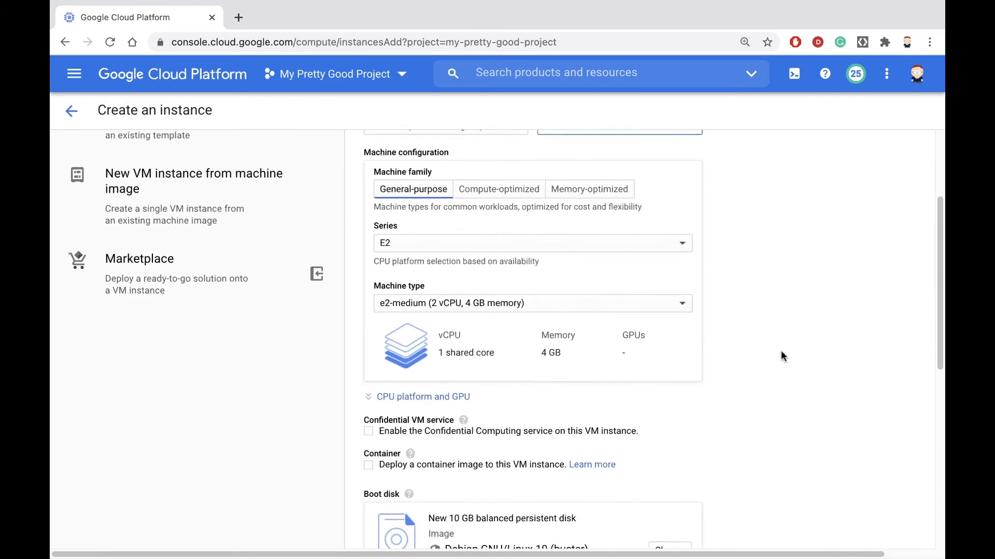
pyautogui.scroll(-3, 782, 355)
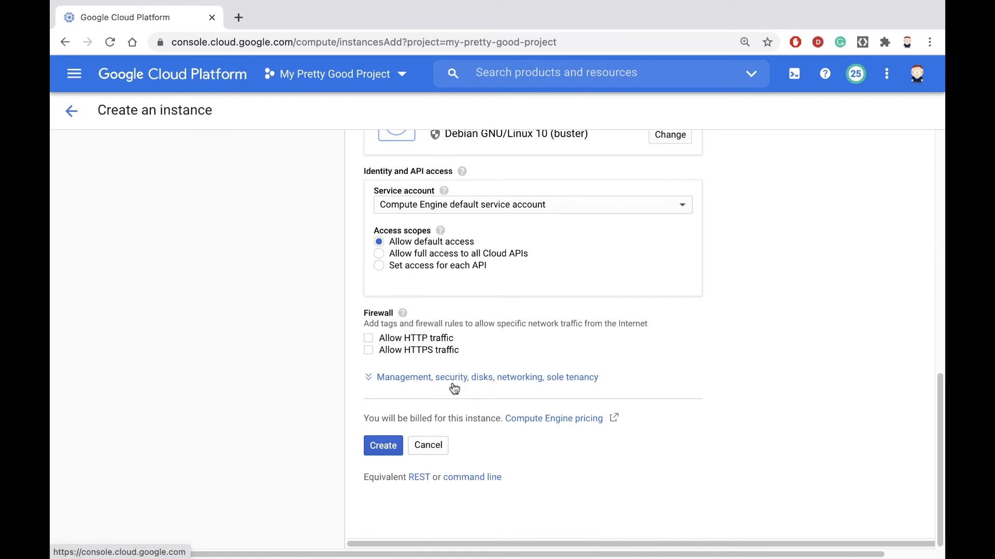
pyautogui.click(520, 380)
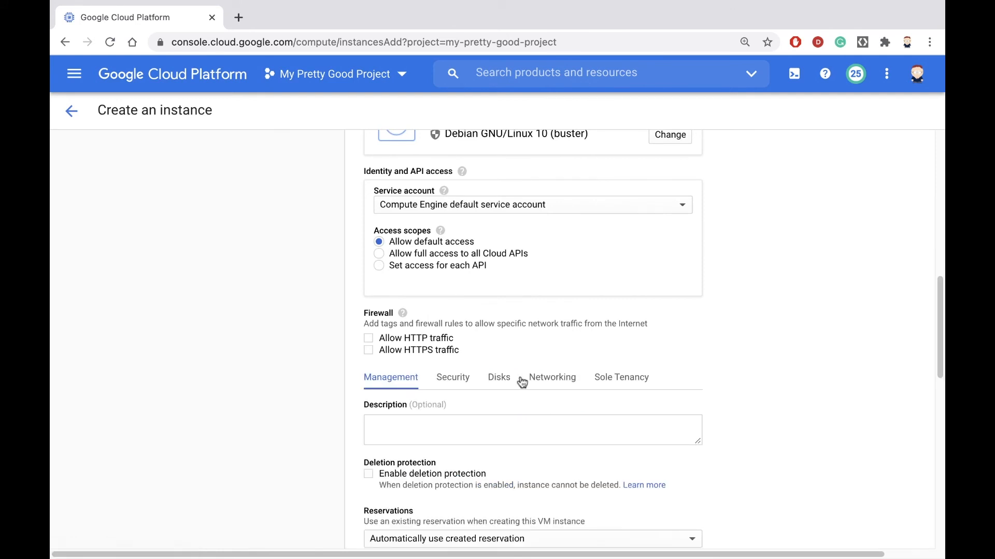
pyautogui.click(565, 384)
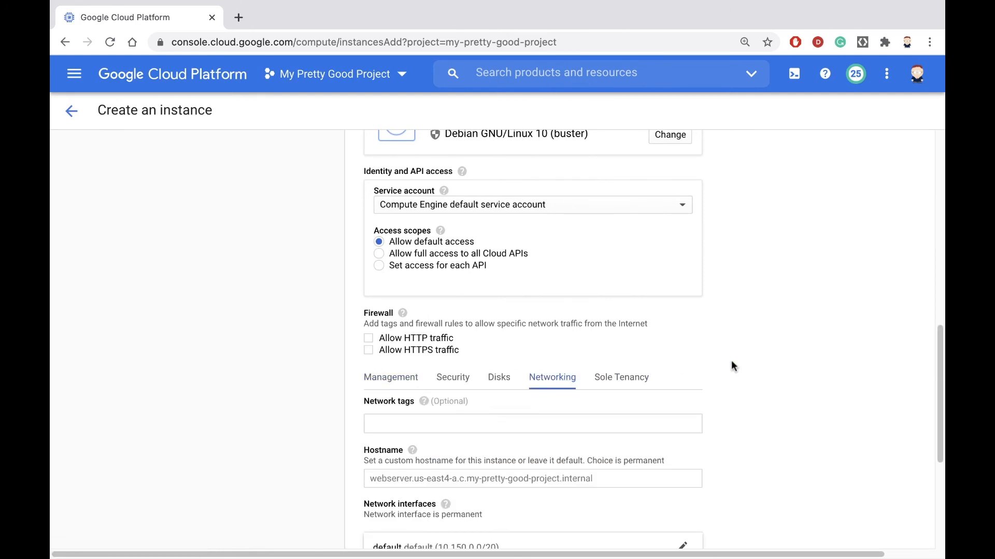
pyautogui.scroll(-5, 732, 360)
pyautogui.scroll(-1, 731, 361)
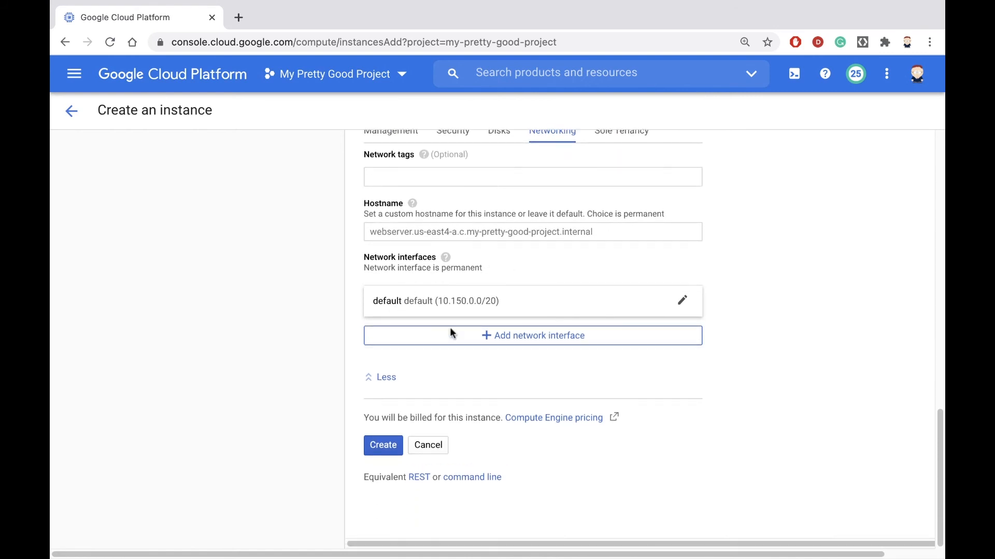
pyautogui.click(498, 306)
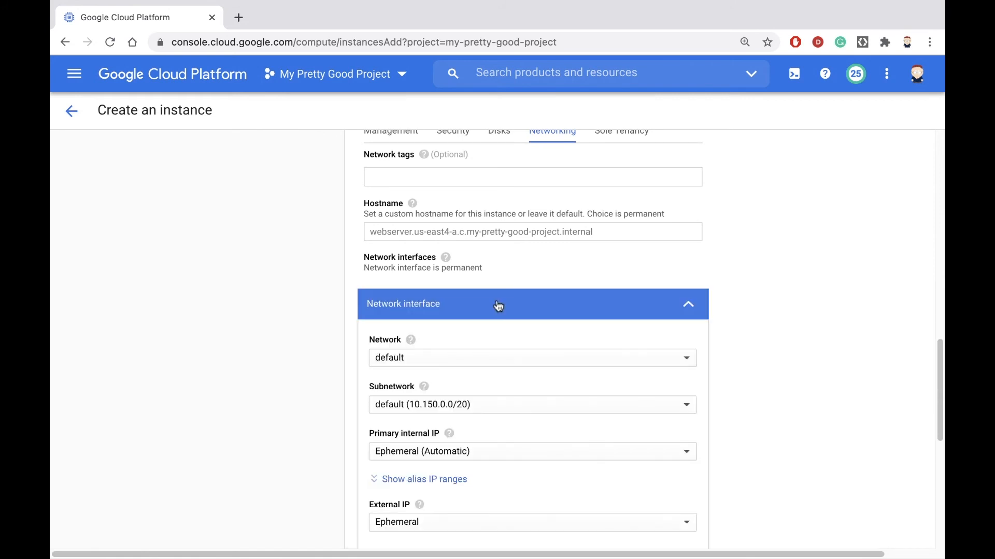
pyautogui.scroll(-3, 498, 305)
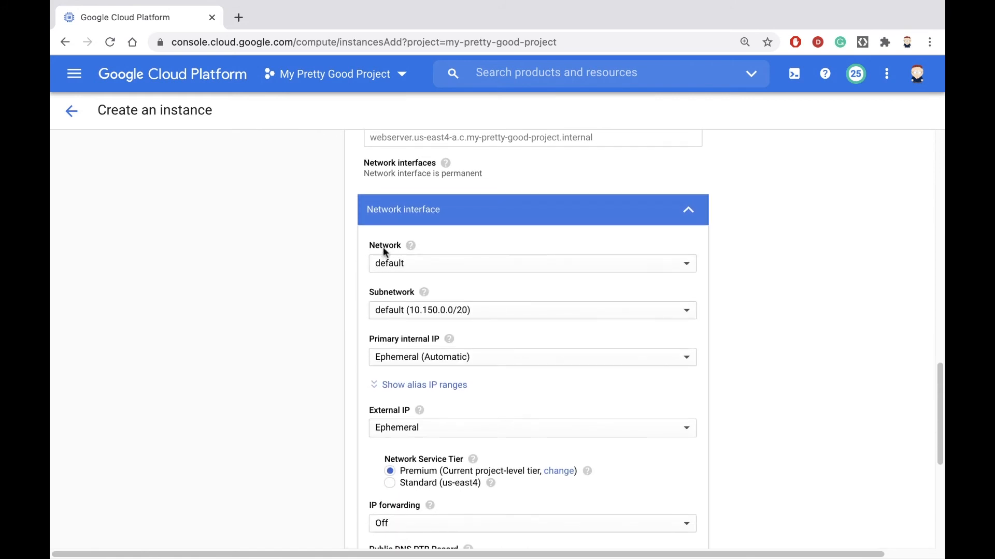
pyautogui.click(412, 269)
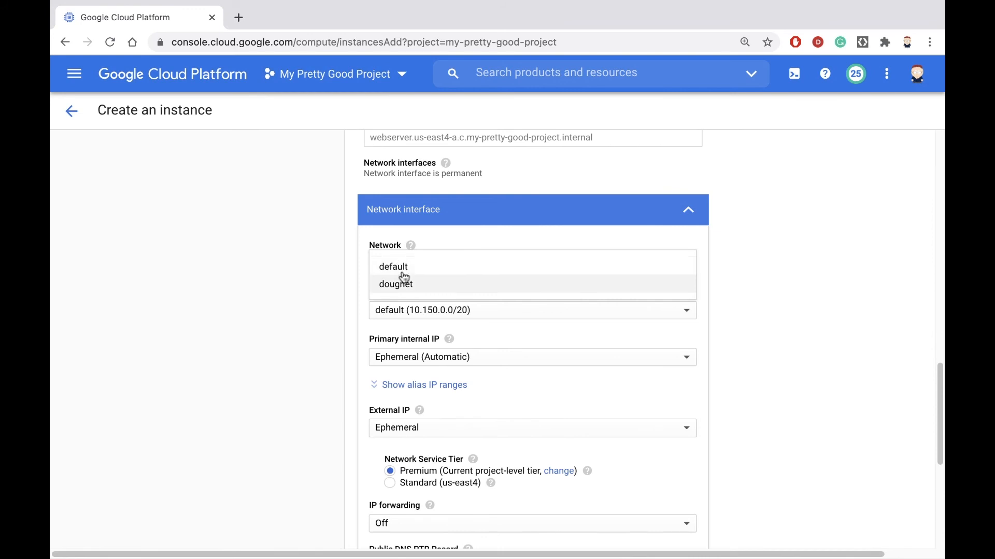
pyautogui.click(407, 286)
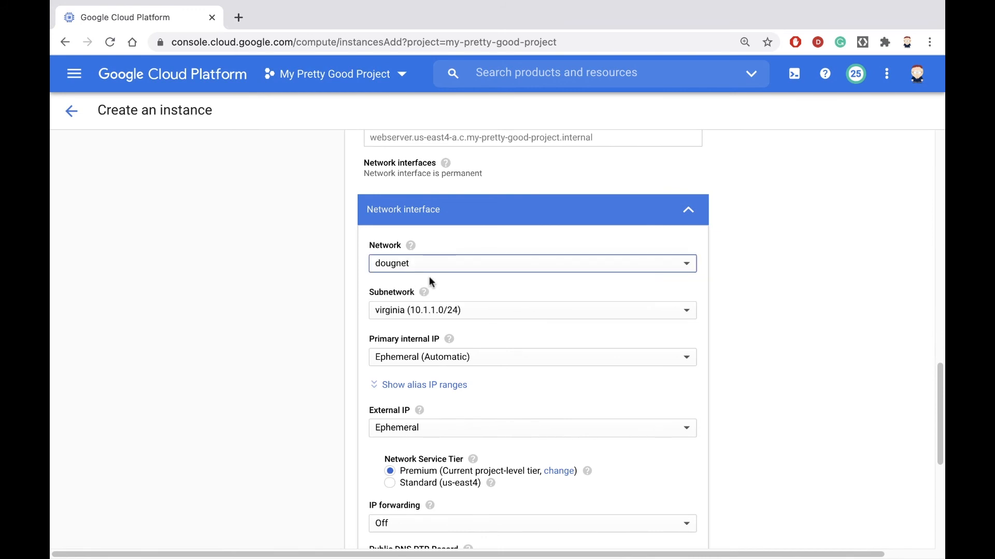
pyautogui.scroll(-6, 758, 397)
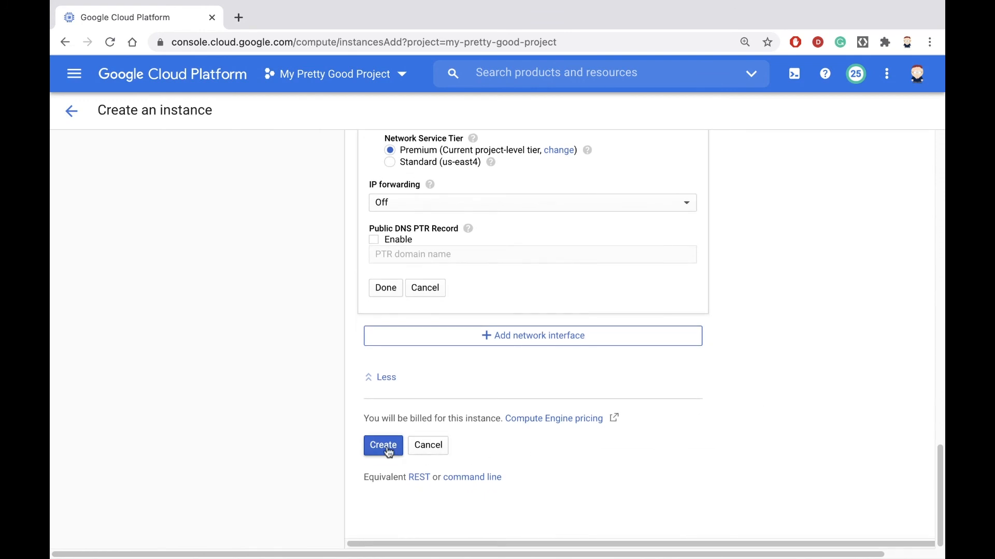
pyautogui.click(383, 446)
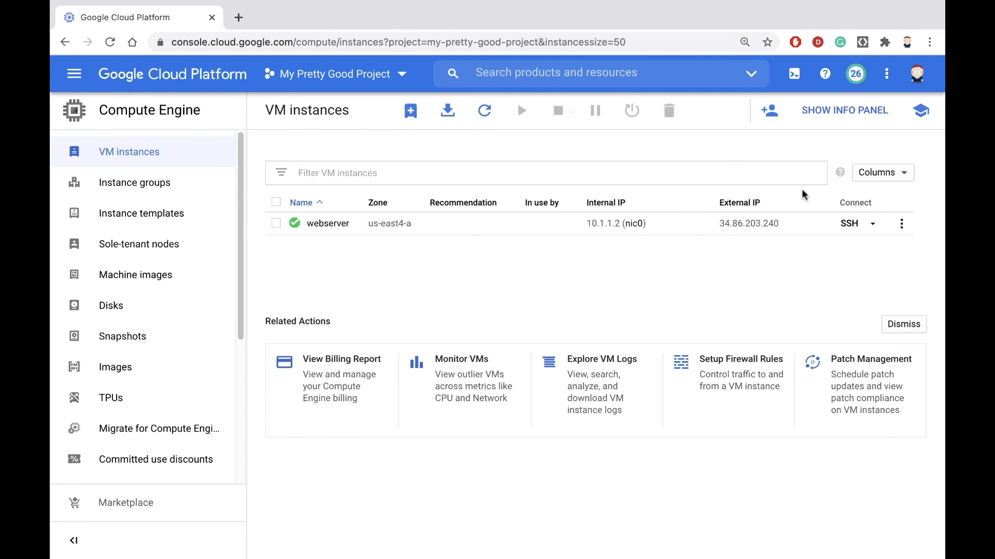
# - Add the Network column to the VM instances list
pyautogui.click(904, 180)
pyautogui.scroll(-5, 829, 249)
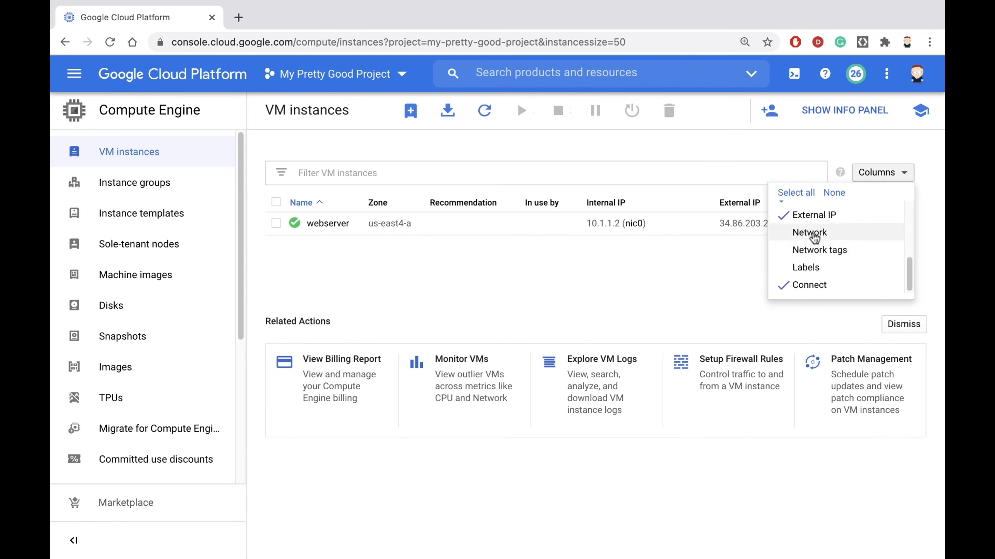
pyautogui.click(813, 238)
pyautogui.click(751, 313)
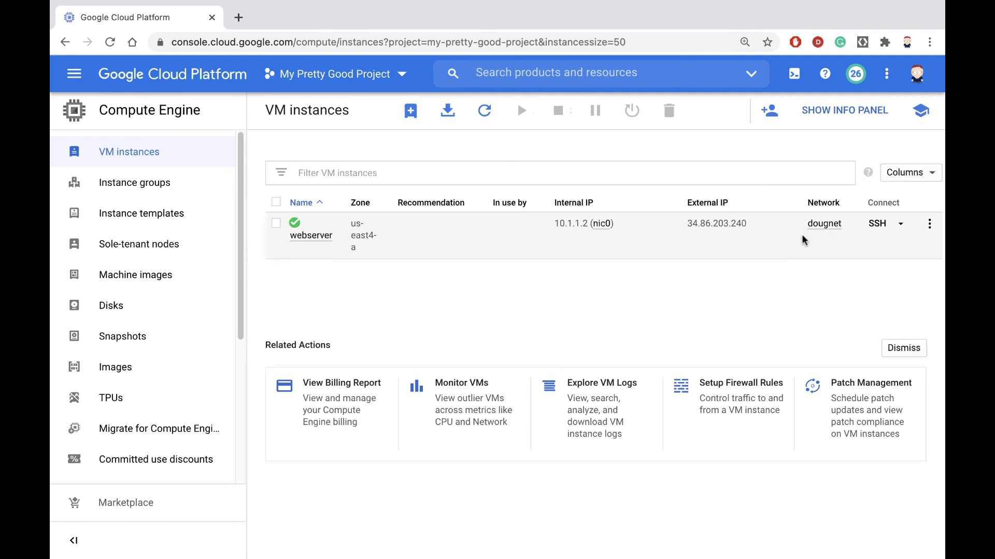